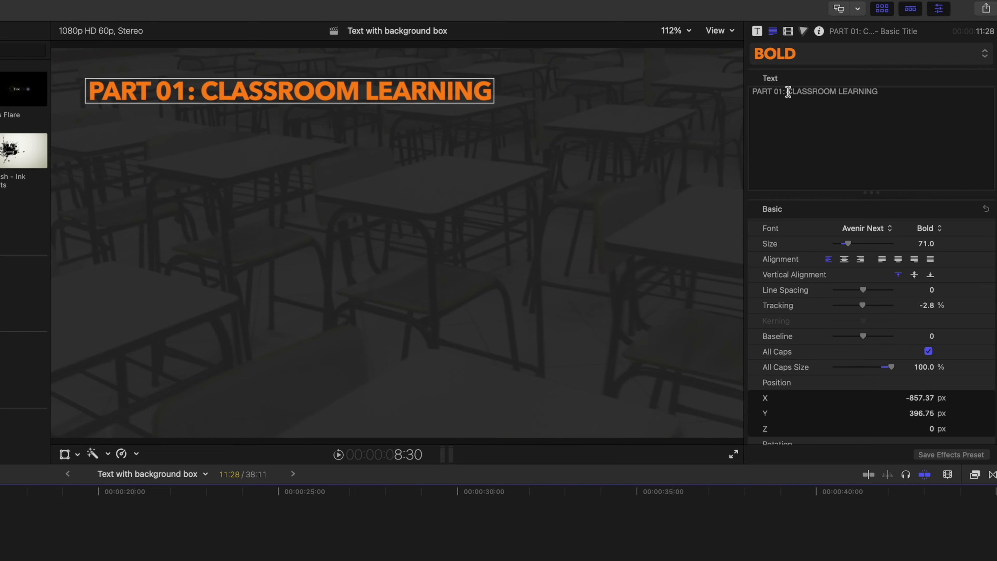
# Recolour the "PART 01:" portion of the title white, leaving CLASSROOM LEARNING orange.
pyautogui.click(788, 91)
pyautogui.scroll(-10, 899, 357)
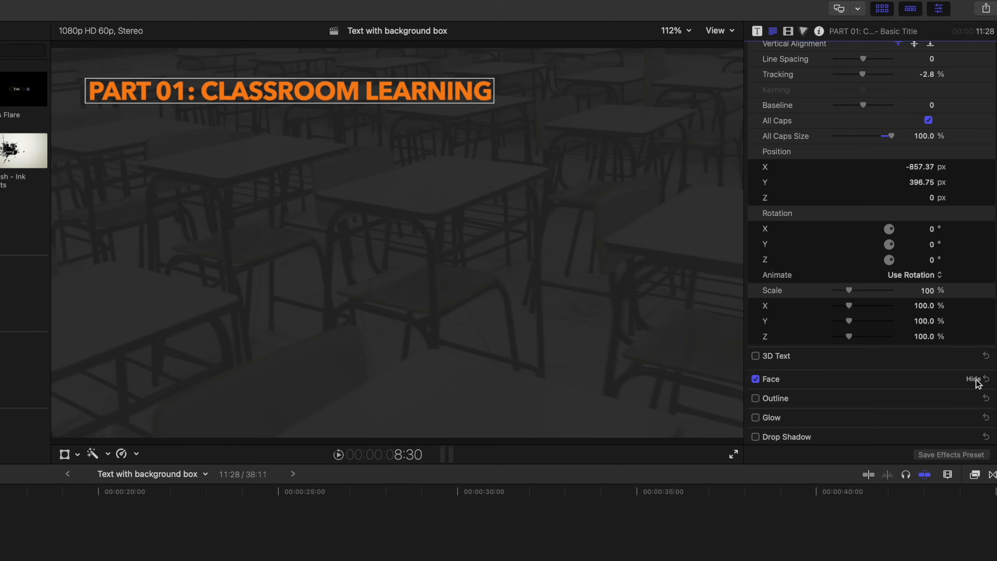
pyautogui.click(973, 379)
pyautogui.click(942, 412)
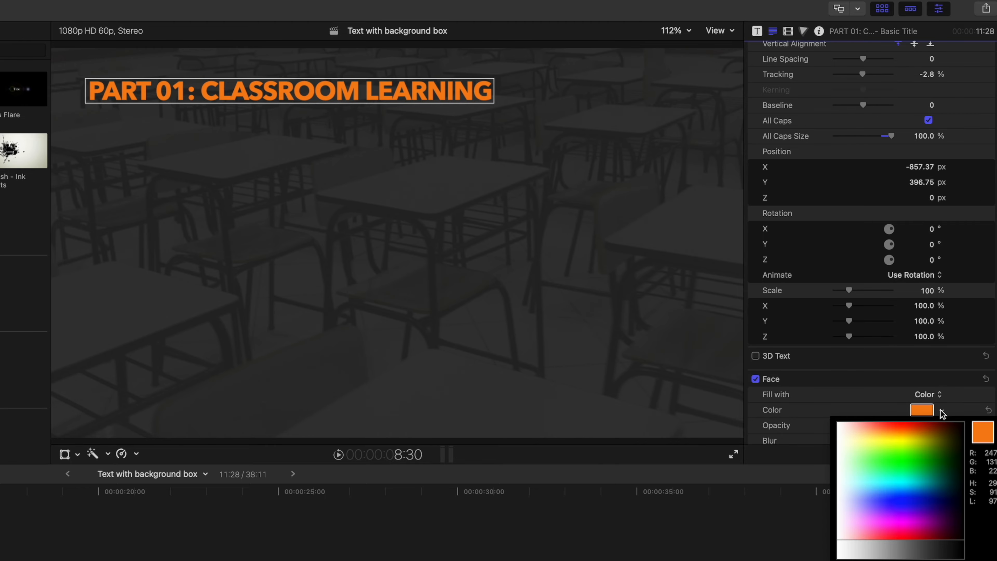
pyautogui.click(843, 428)
pyautogui.click(839, 425)
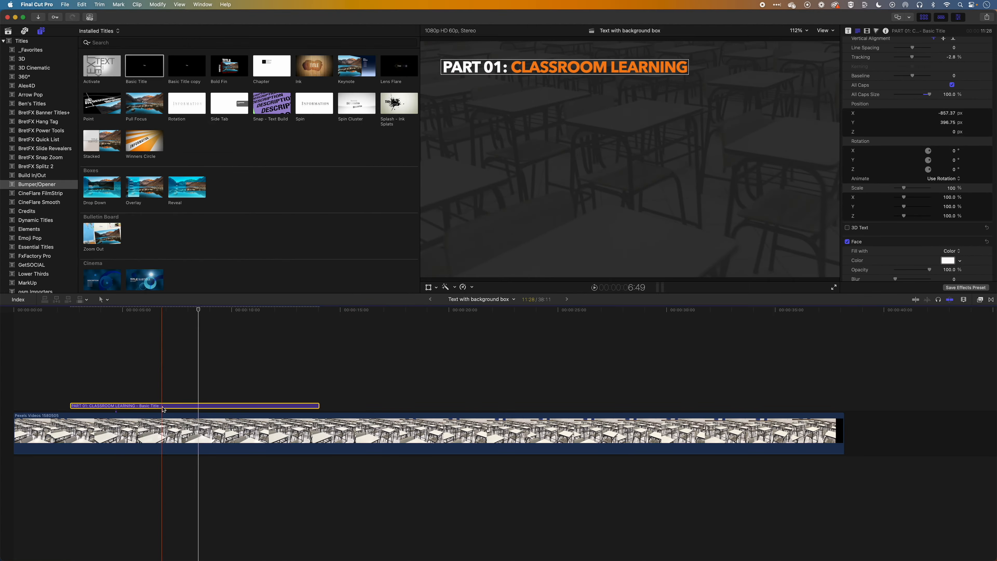
# Duplicate the title clip directly after the original and change the copy's text to "PART 02: CLASSROOM TOOLS".
pyautogui.moveTo(264, 404); pyautogui.dragTo(456, 396)
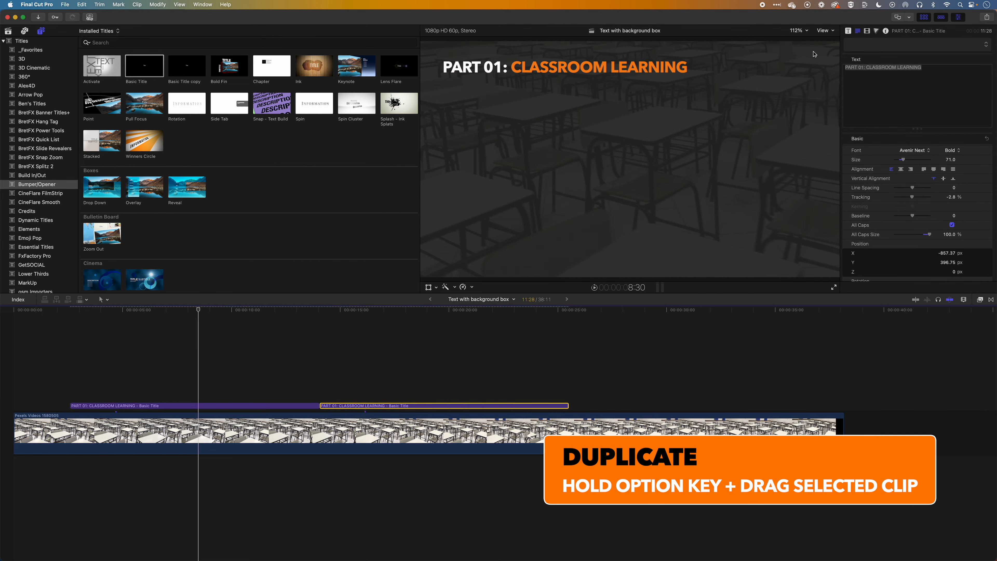
pyautogui.click(860, 68)
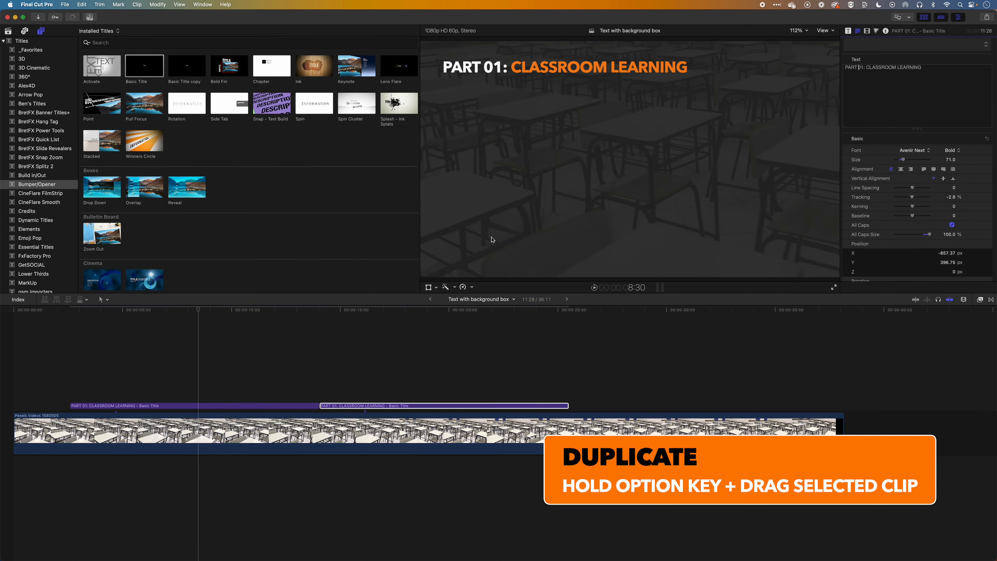
pyautogui.click(456, 308)
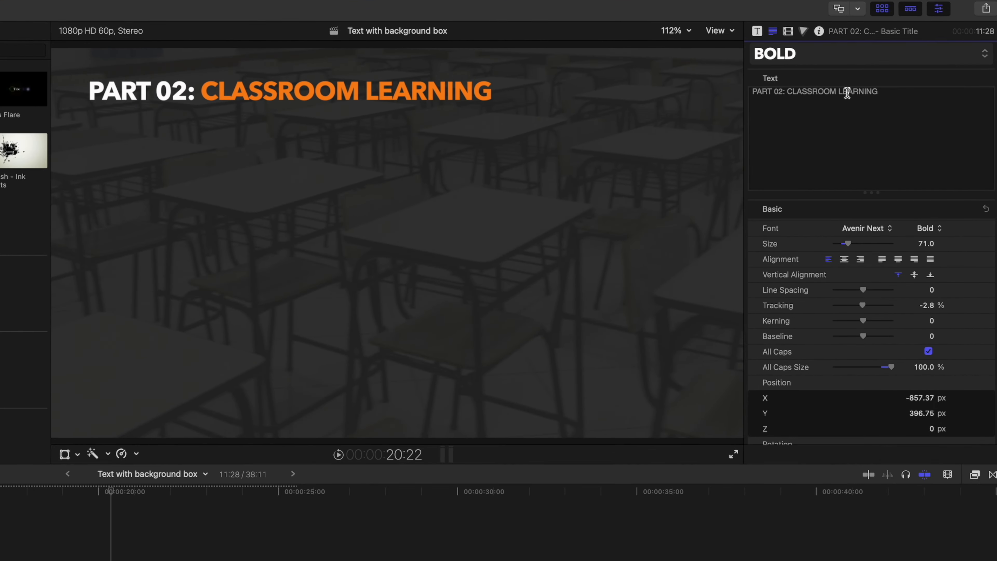
pyautogui.write('TOOLS')
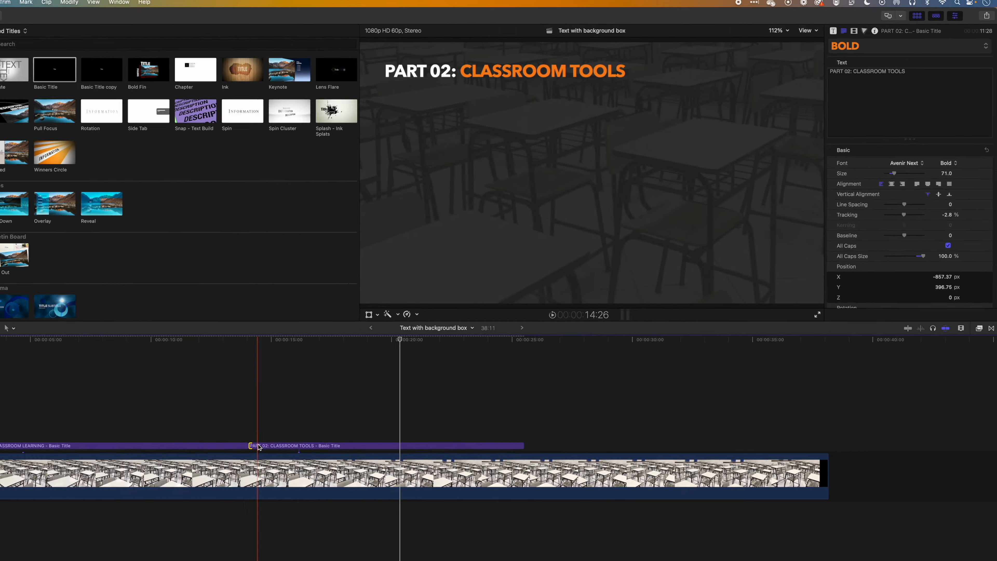
# Add the default Cross Dissolve between the PART 01 and PART 02 titles and play back across it.
pyautogui.press('super+t')
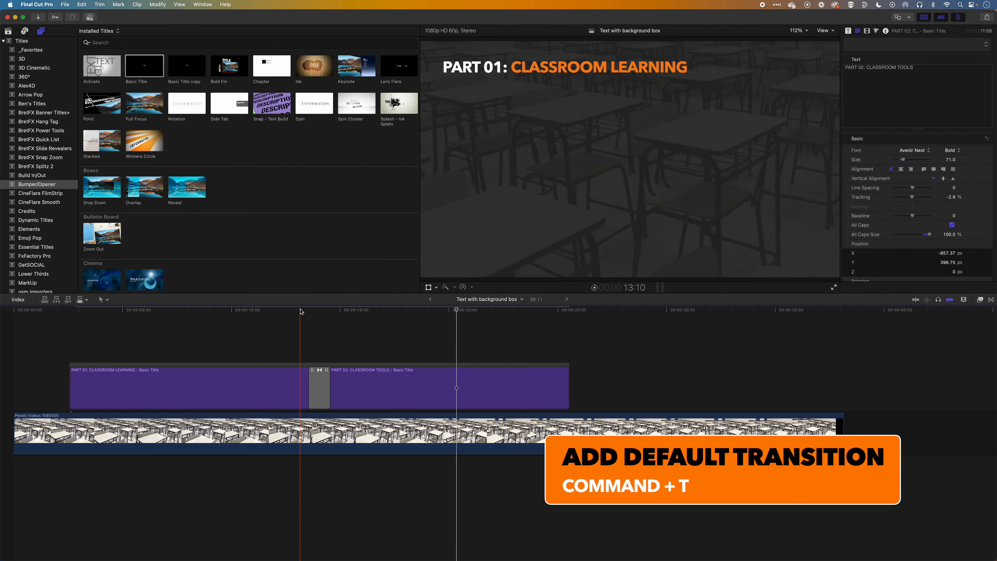
pyautogui.moveTo(291, 310); pyautogui.dragTo(275, 310)
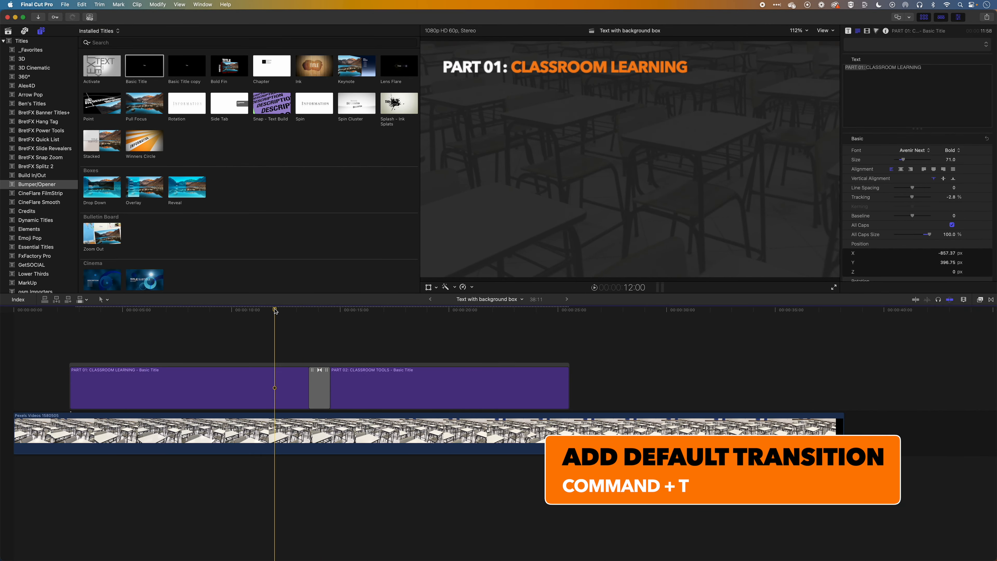
pyautogui.press('space')
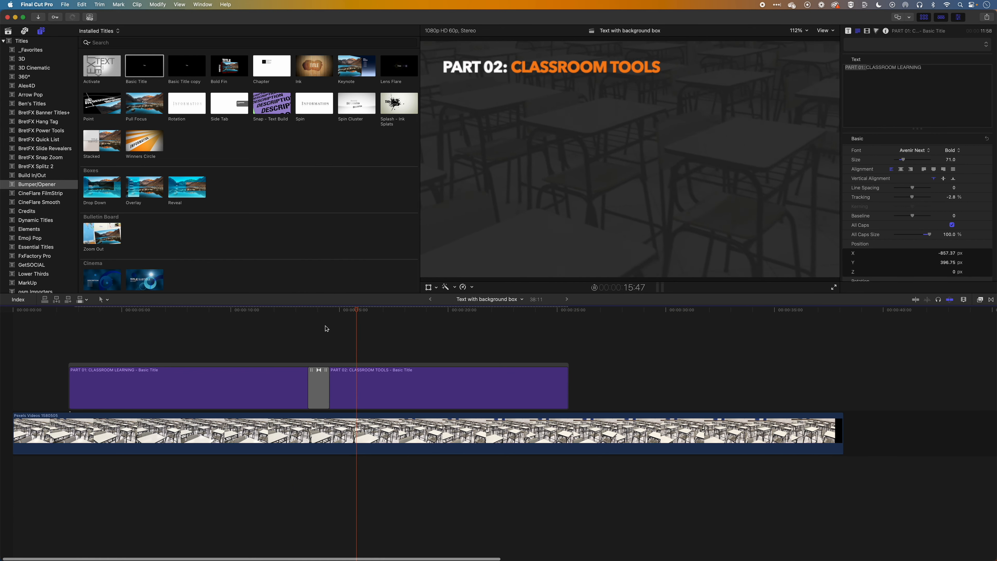
pyautogui.press('space')
# Delete the Cross Dissolve between the titles and open a gap between them with the Position tool.
pyautogui.click(322, 387)
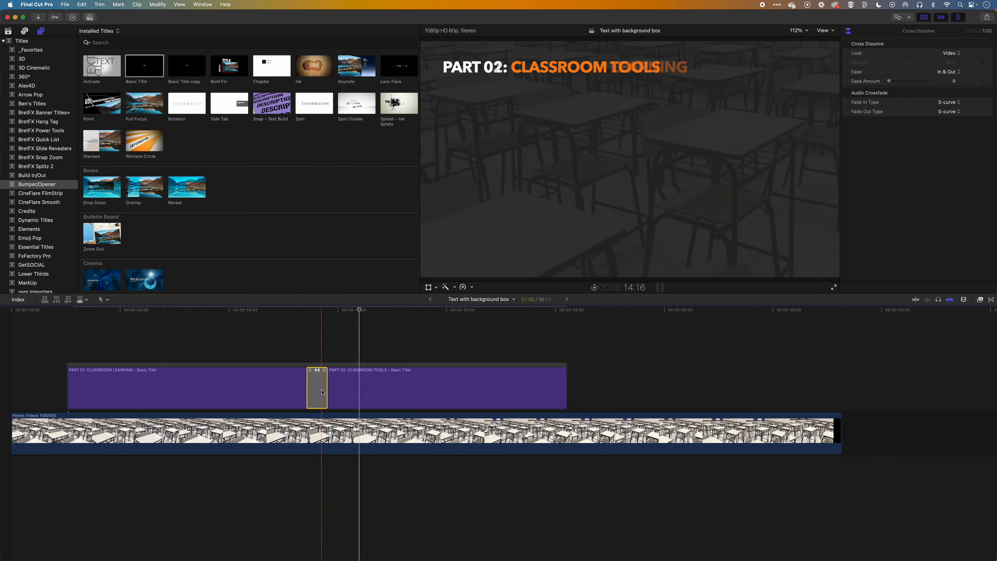
pyautogui.press('Delete')
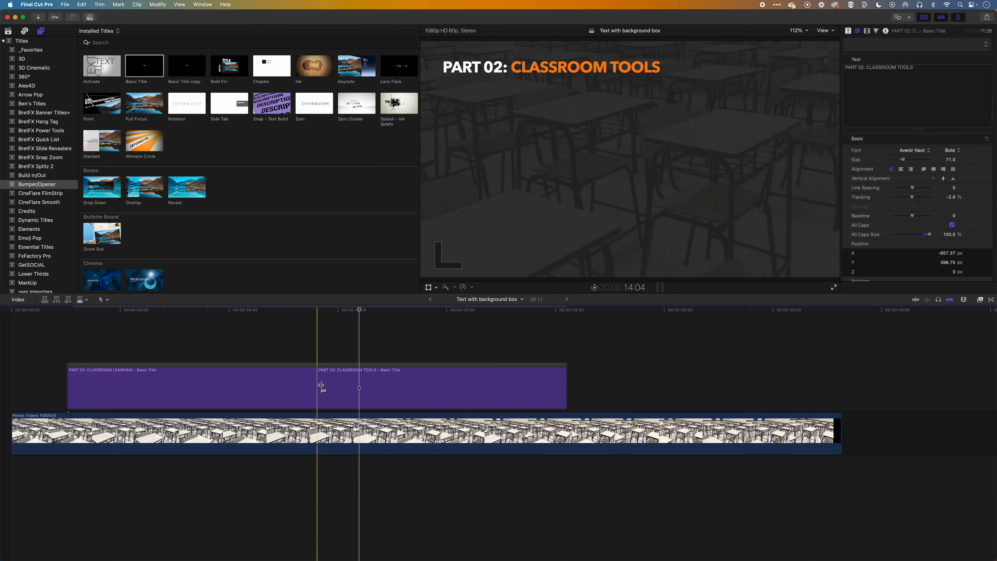
pyautogui.moveTo(322, 385)
pyautogui.mouseDown()
pyautogui.moveTo(344, 385)
pyautogui.moveTo(306, 383)
pyautogui.mouseUp()
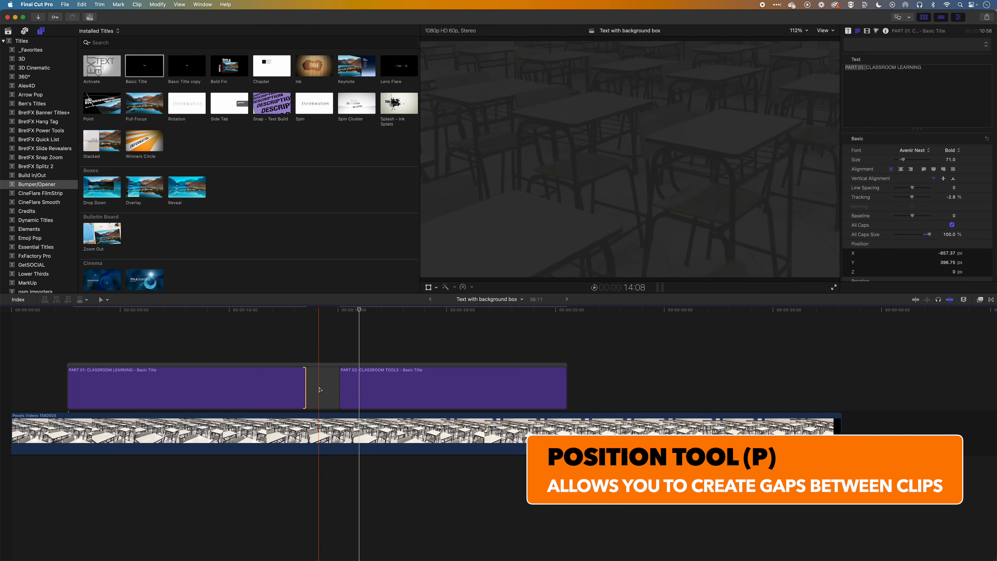
# Add the default transition to both sides of the gap between the titles and play back across it.
pyautogui.click(322, 387)
pyautogui.press('super+t')
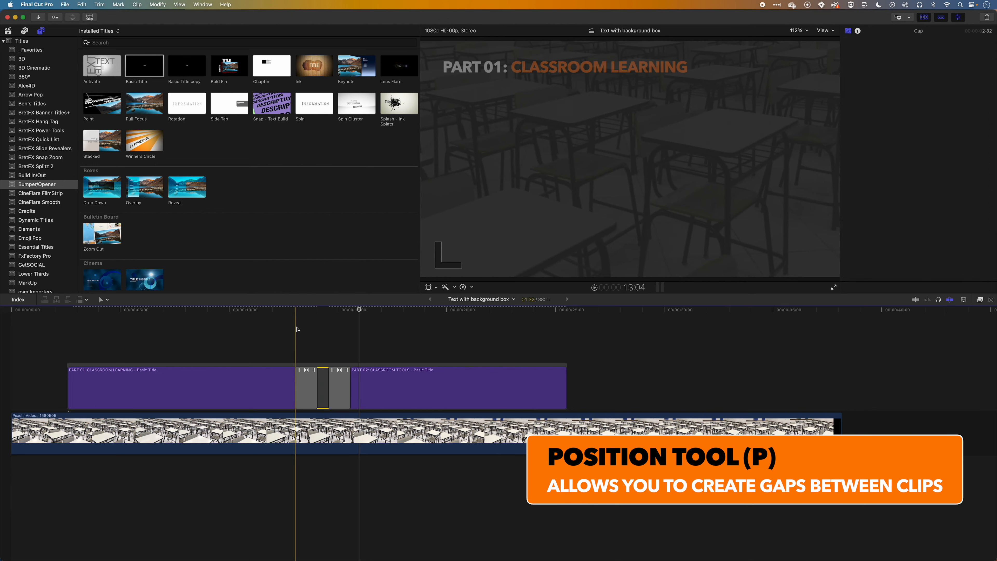
pyautogui.click(297, 329)
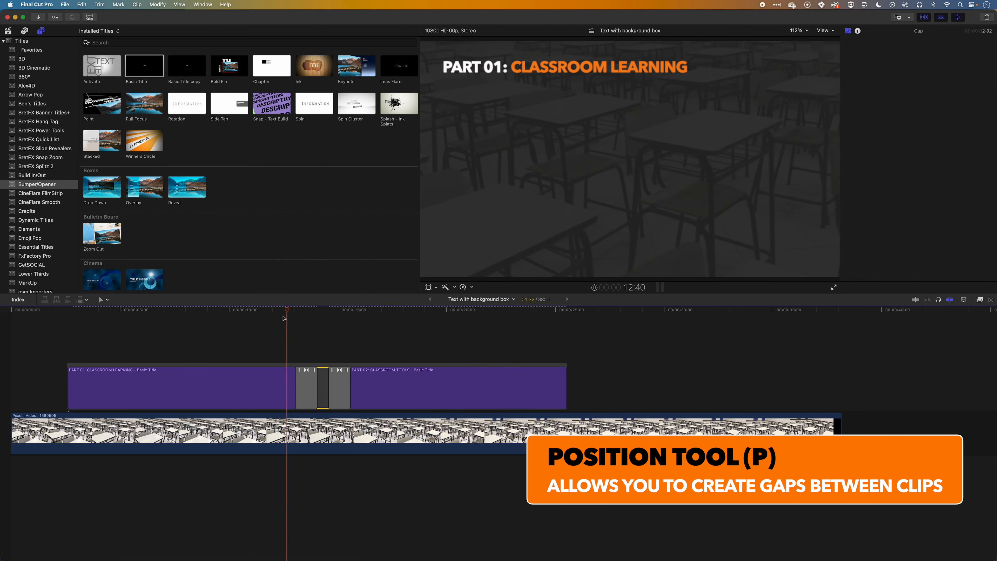
pyautogui.press('space')
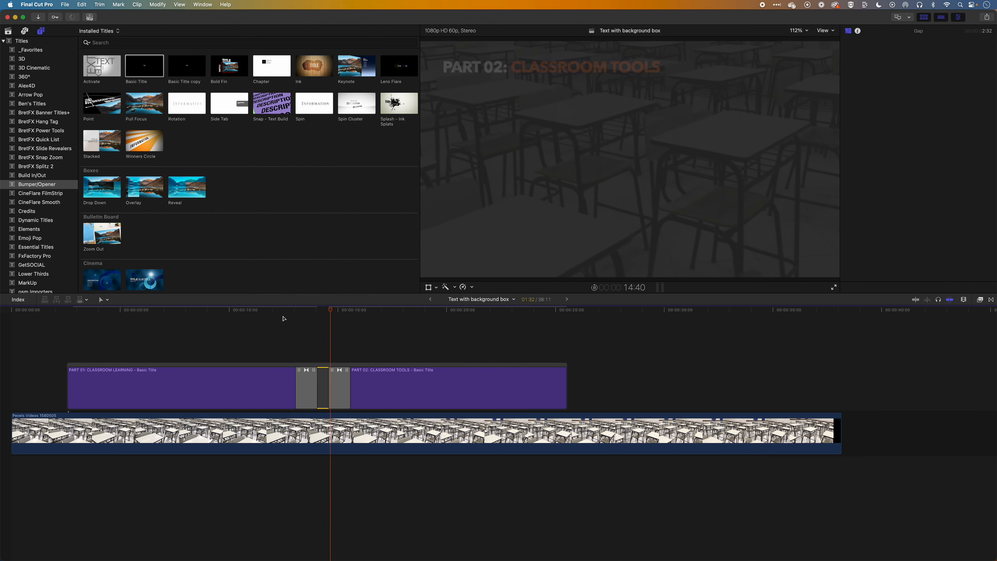
pyautogui.press('space')
pyautogui.click(297, 311)
pyautogui.press('space')
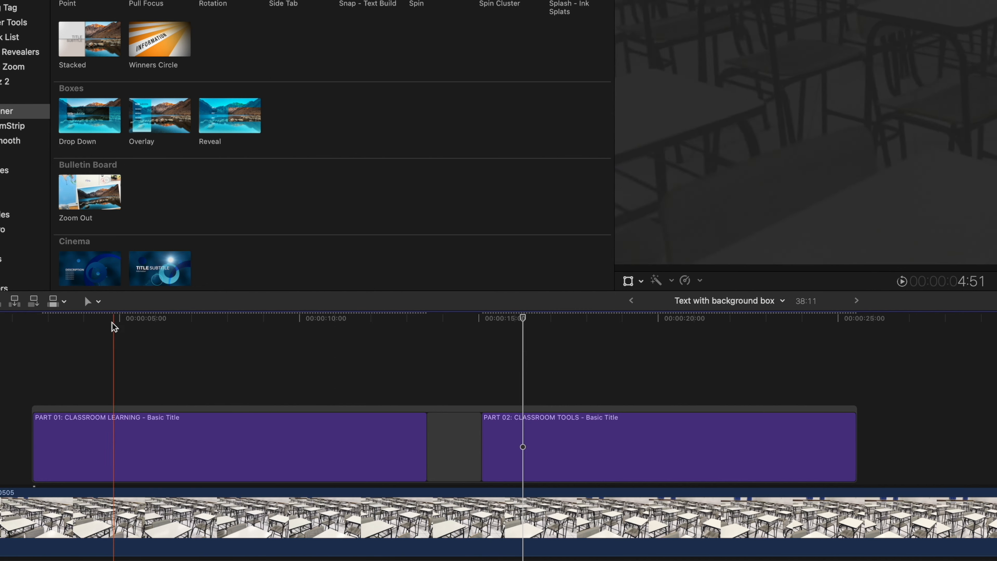
# Adjust the facing edges of the two titles with the Position tool, then delete the gap between them.
pyautogui.click(98, 301)
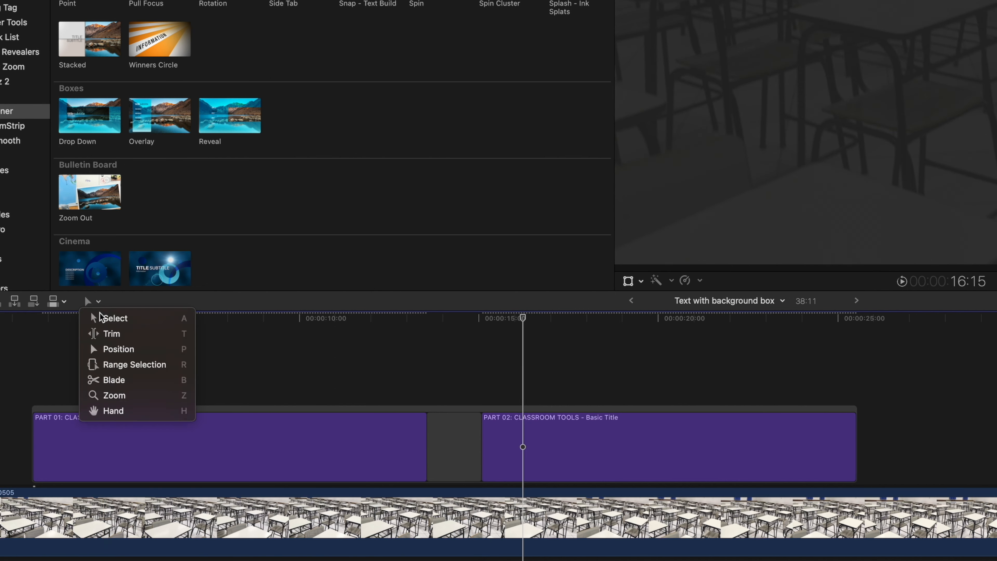
pyautogui.click(115, 352)
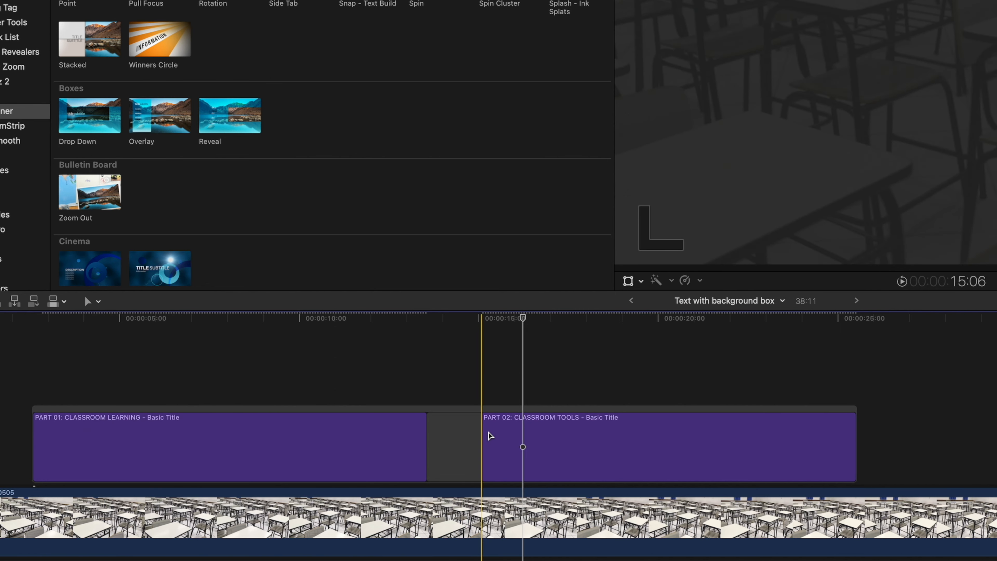
pyautogui.moveTo(486, 432); pyautogui.dragTo(419, 434)
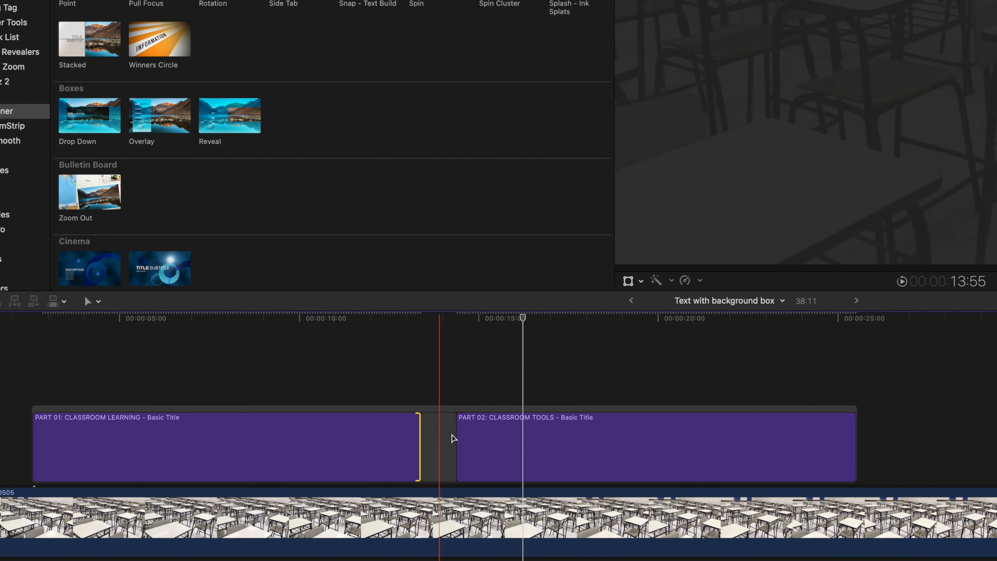
pyautogui.click(445, 441)
pyautogui.press('BackSpace')
# Trim the start edge of the PART 02 title with the Select tool.
pyautogui.click(94, 301)
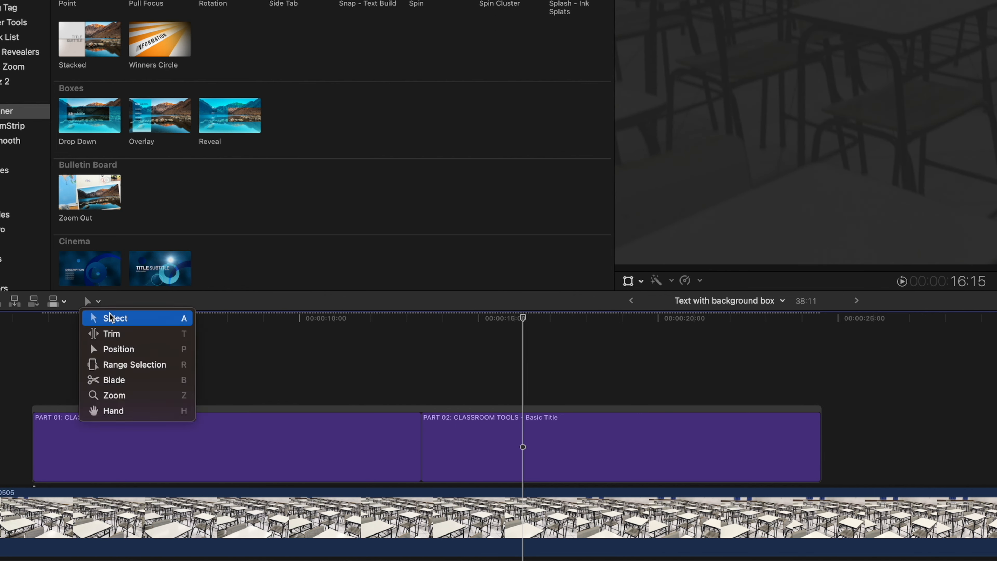
pyautogui.click(96, 318)
pyautogui.moveTo(425, 437)
pyautogui.mouseDown()
pyautogui.moveTo(465, 435)
pyautogui.moveTo(391, 434)
pyautogui.moveTo(436, 435)
pyautogui.mouseUp()
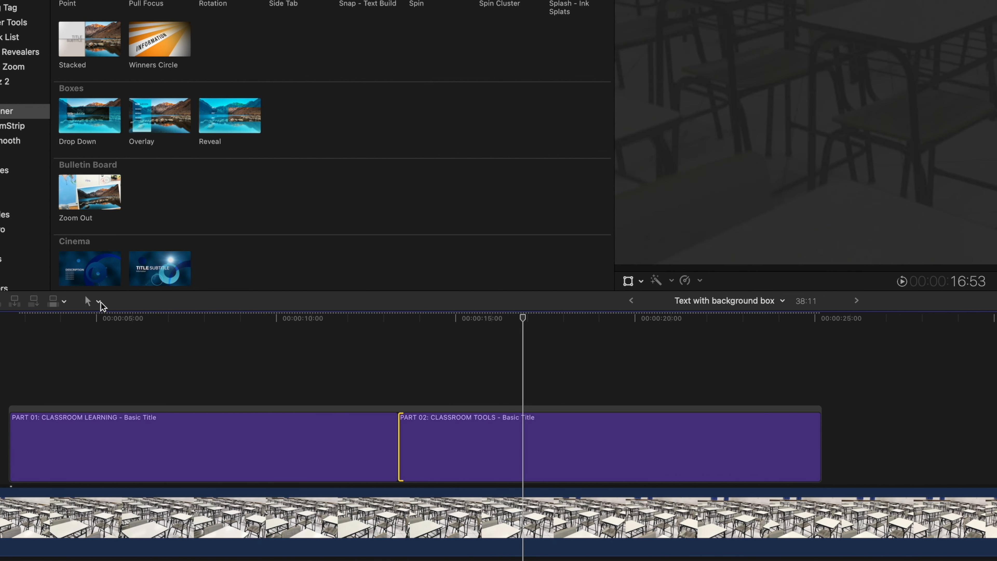
# Open a gap of 1:29 before the PART 02 title with the Position tool and add default transitions on both sides of it.
pyautogui.click(89, 301)
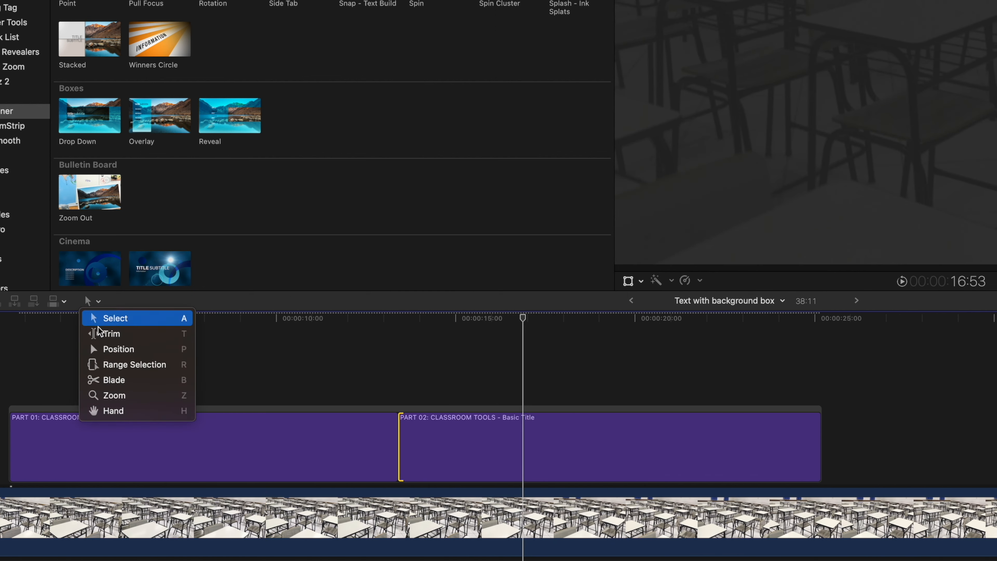
pyautogui.click(117, 353)
pyautogui.moveTo(406, 442); pyautogui.dragTo(458, 442)
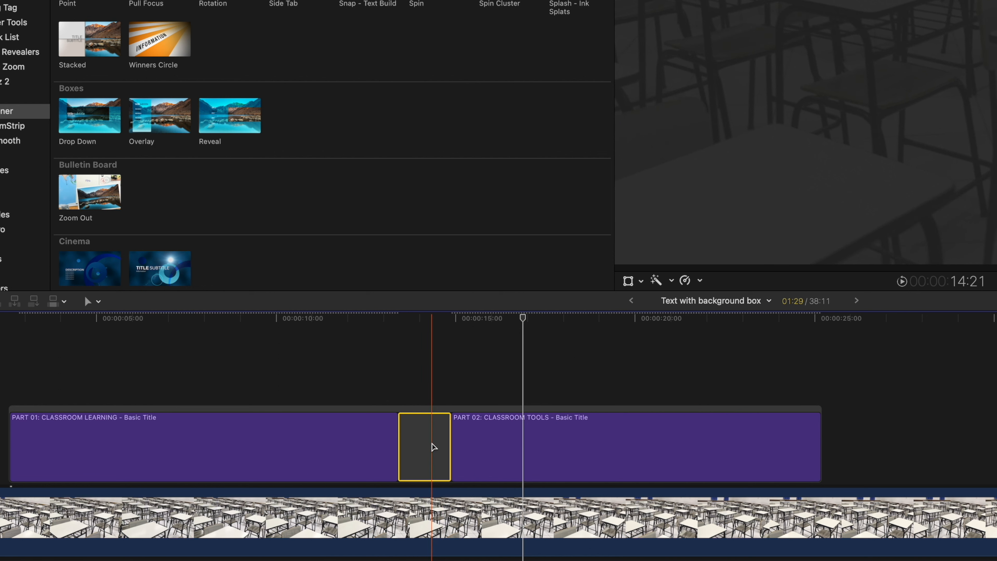
pyautogui.press('super+t')
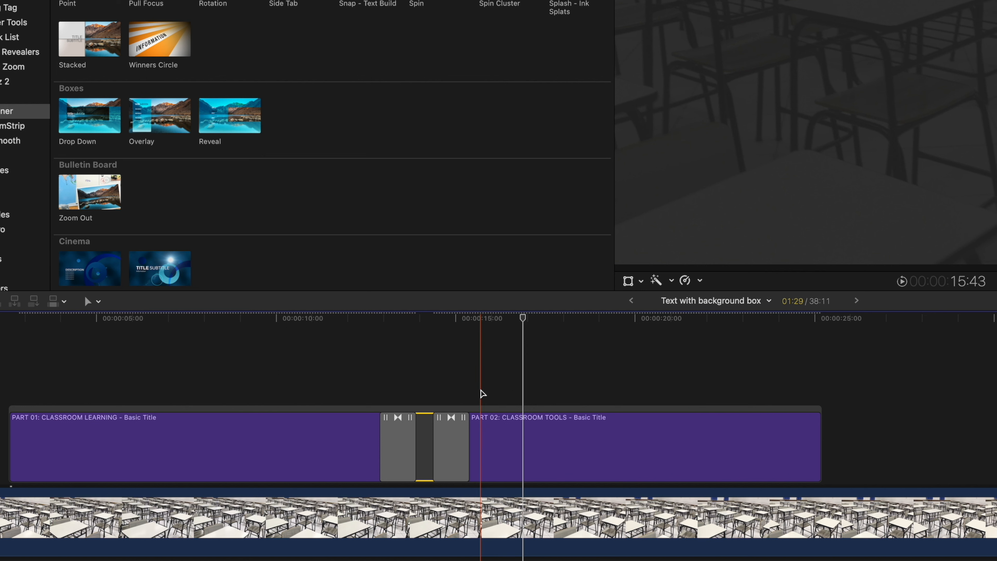
# Add the default transition to the start of the PART 01 title and the end of the PART 02 title.
pyautogui.click(239, 446)
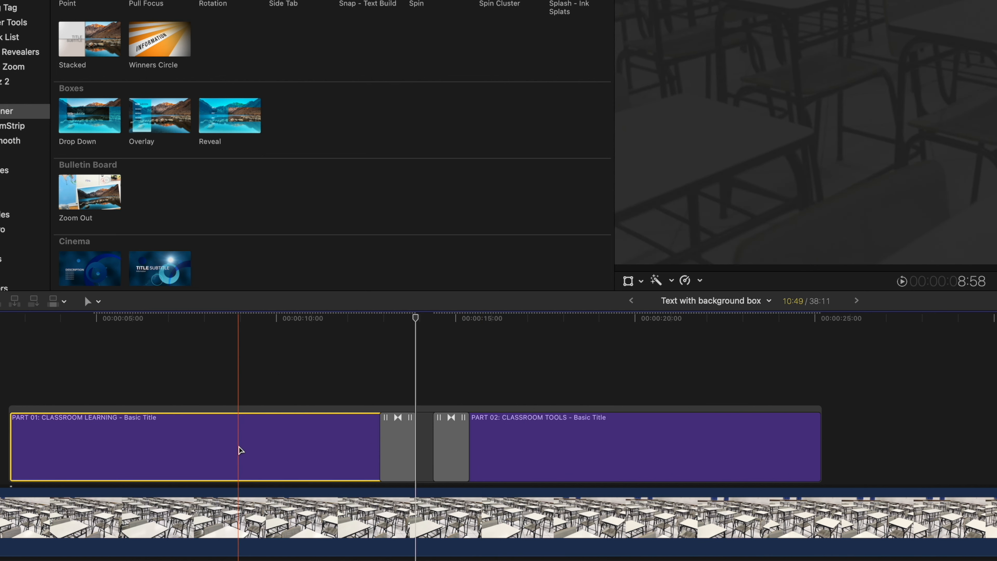
pyautogui.press('super+t')
pyautogui.click(676, 441)
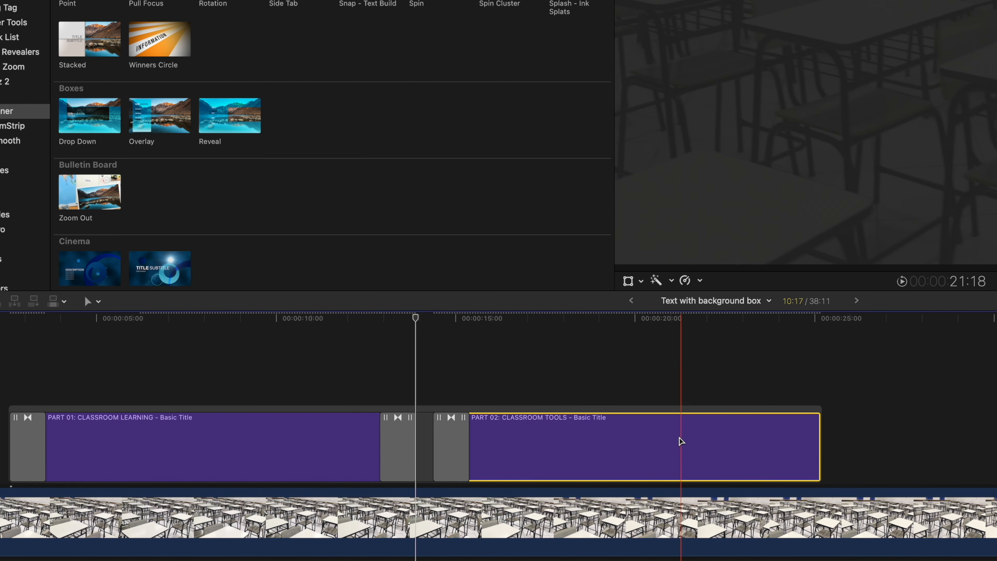
pyautogui.press('super+t')
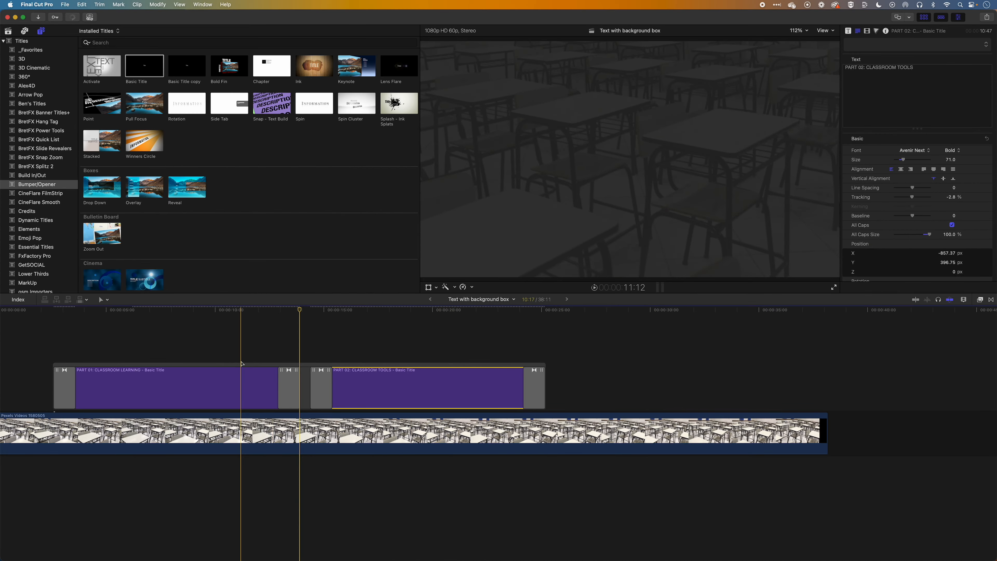
# With the Select tool, shorten PART 01 from its start to about 5:30 and PART 02 from its end to about 4:53.
pyautogui.click(41, 353)
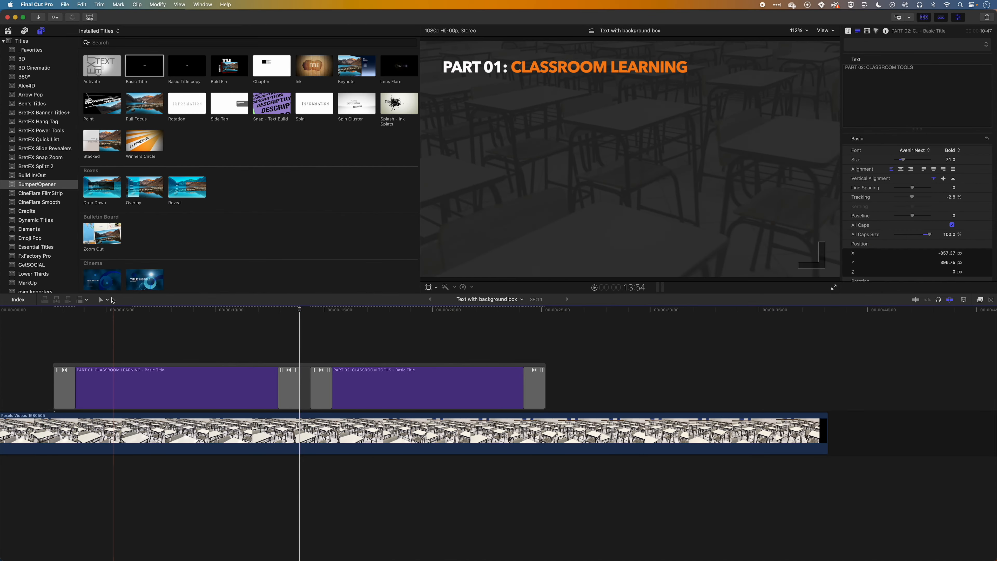
pyautogui.click(105, 299)
pyautogui.click(113, 311)
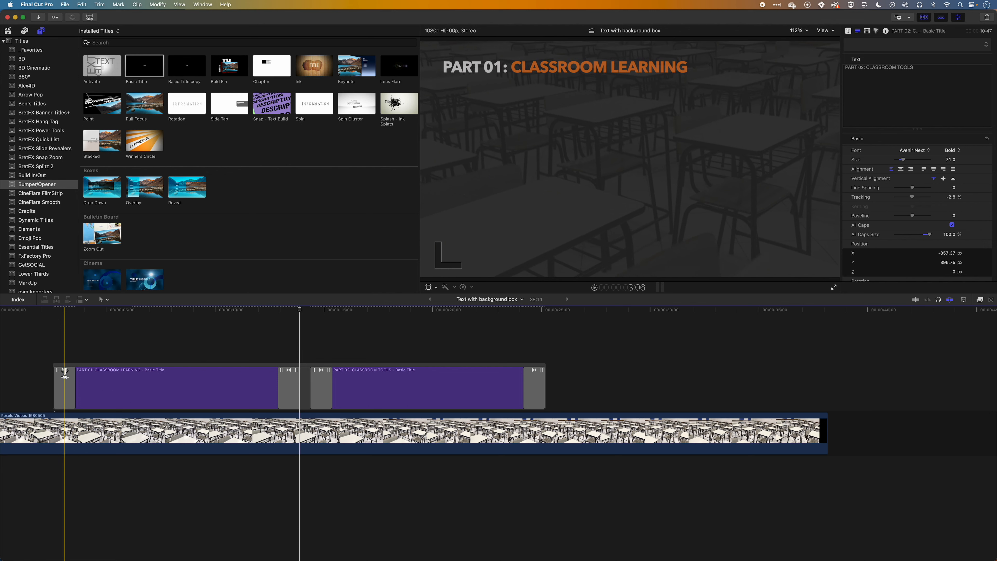
pyautogui.moveTo(55, 371); pyautogui.dragTo(190, 372)
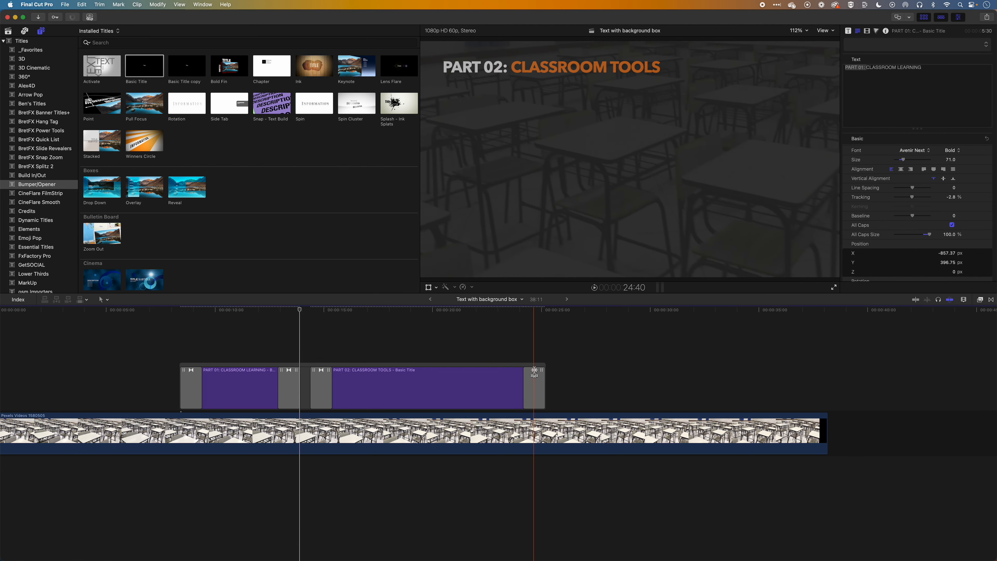
pyautogui.moveTo(544, 372); pyautogui.dragTo(406, 371)
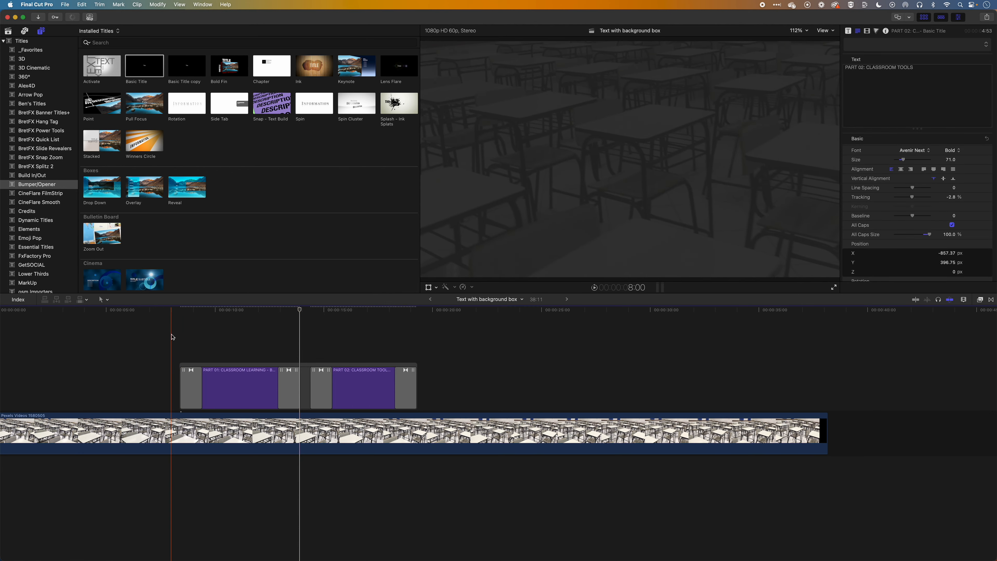
# Play back both titles with their fades and place the playhead over the PART 01 title.
pyautogui.press('space')
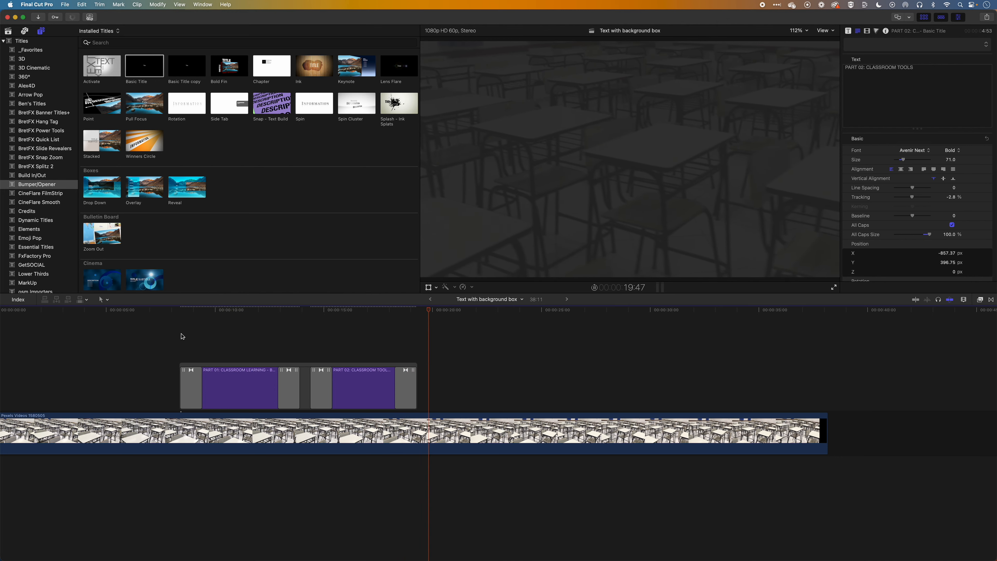
pyautogui.press('space')
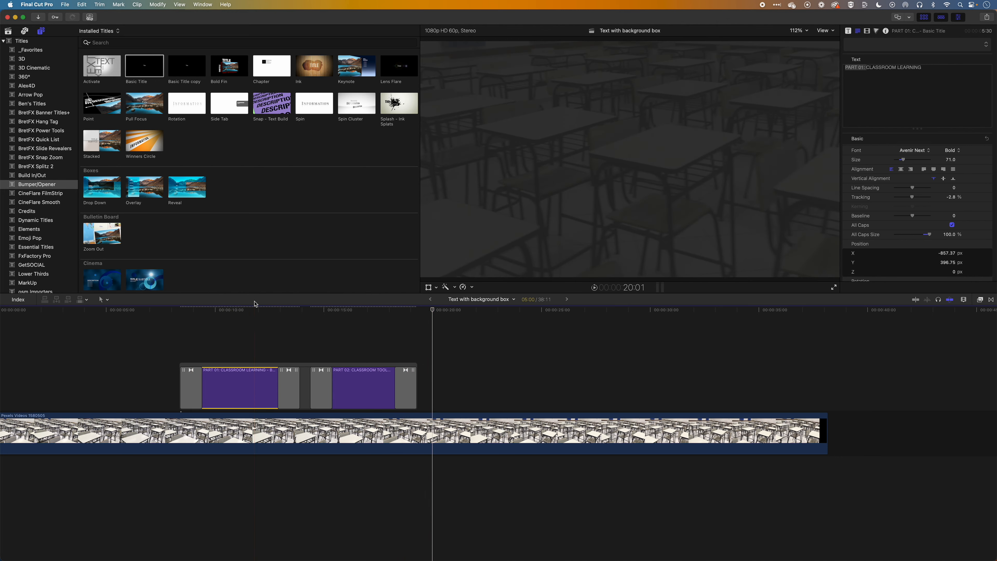
pyautogui.click(249, 311)
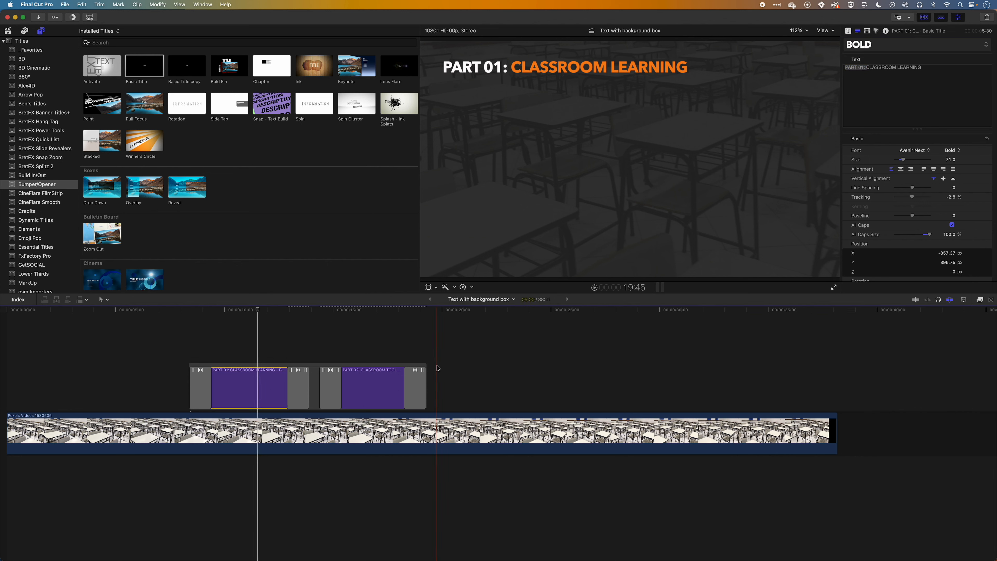
# Create a PART 03: ASSESSMENT TOOLS title from a copy of PART 02 and place it after PART 02 in the titles' storyline with a gap.
pyautogui.click(377, 387)
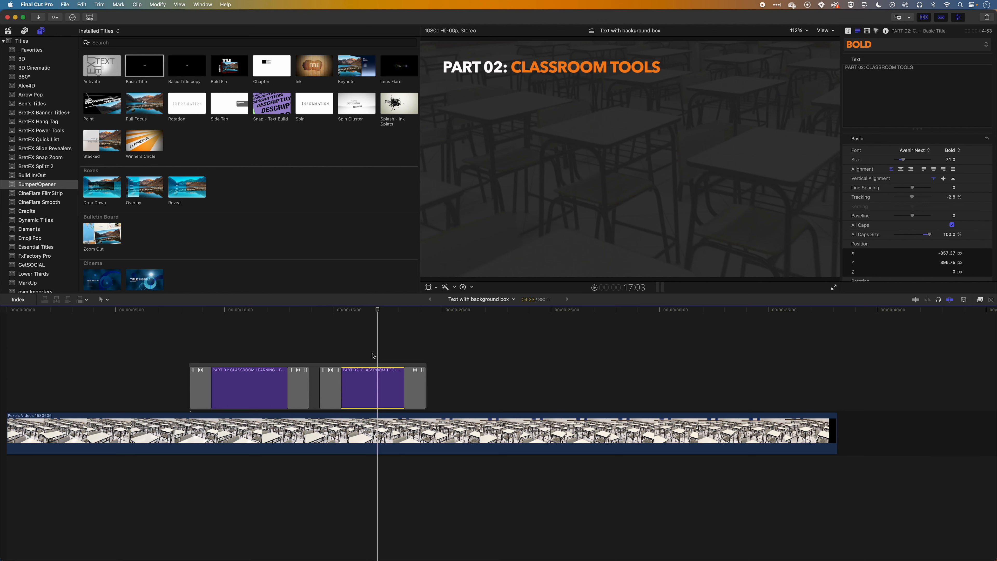
pyautogui.moveTo(376, 391); pyautogui.dragTo(484, 387)
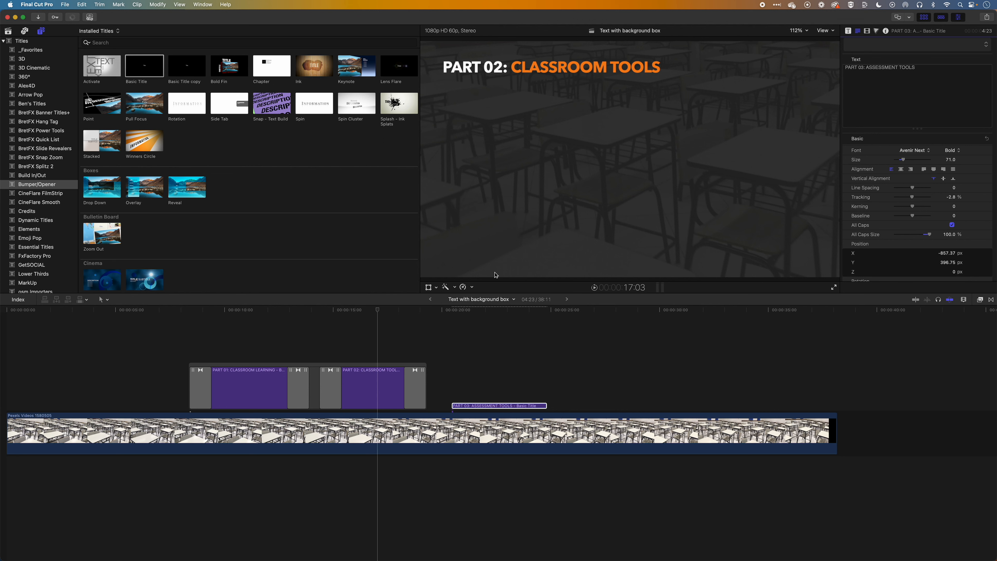
pyautogui.click(488, 310)
pyautogui.moveTo(464, 406); pyautogui.dragTo(445, 371)
# Add the default transition to the start of the PART 03 title and extend the title's end to about 4:28.
pyautogui.click(425, 388)
pyautogui.press('super+t')
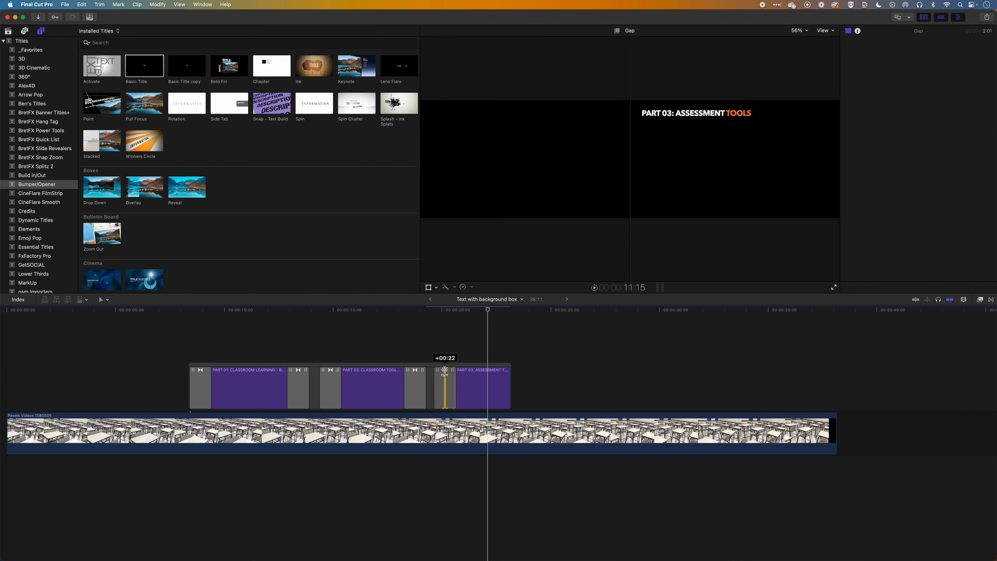
pyautogui.click(447, 356)
pyautogui.moveTo(509, 378); pyautogui.dragTo(530, 379)
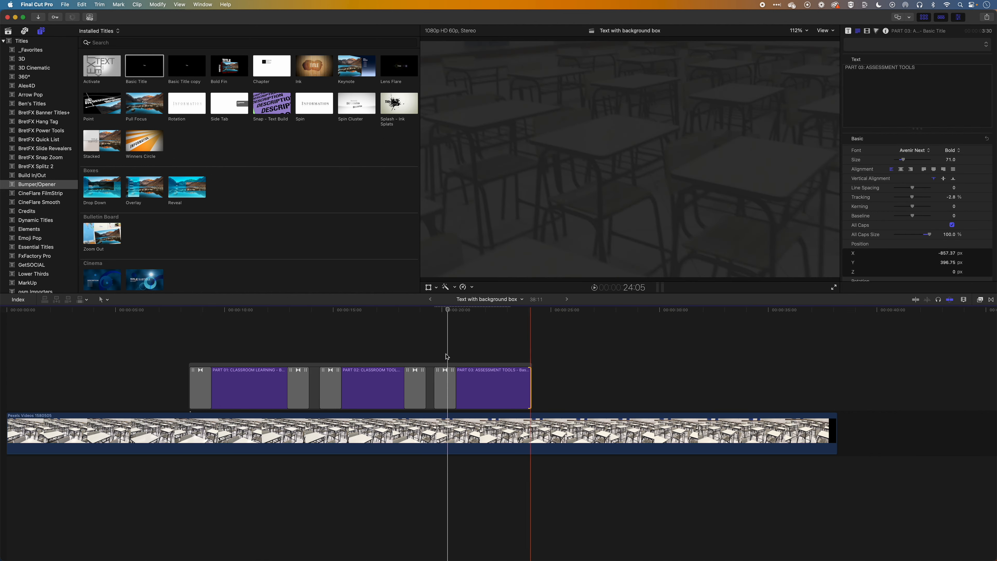
# Make ASSESSMENT orange in the PART 03 title by retyping it inside the orange TOOLS text and deleting the white word and stray T.
pyautogui.click(464, 387)
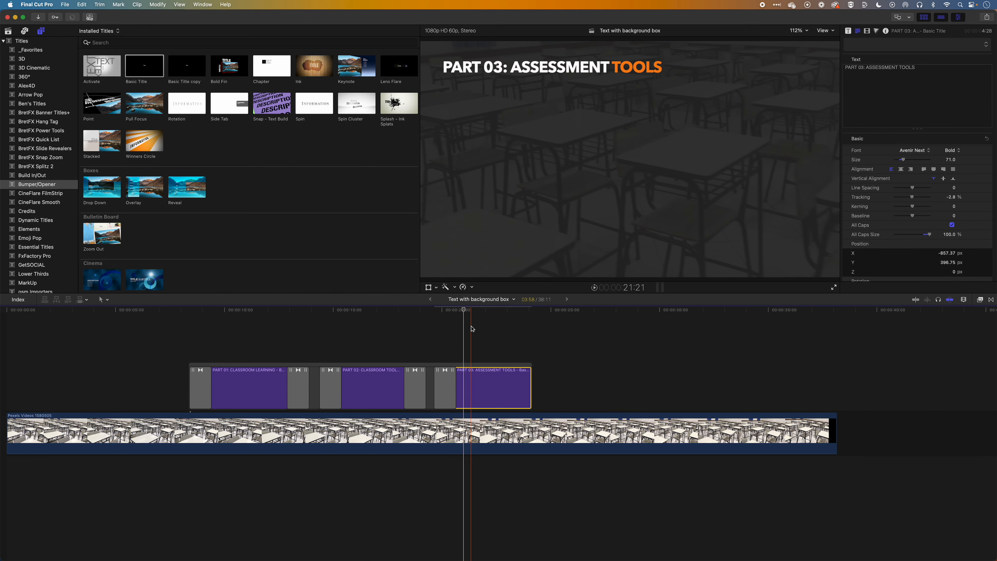
pyautogui.click(473, 314)
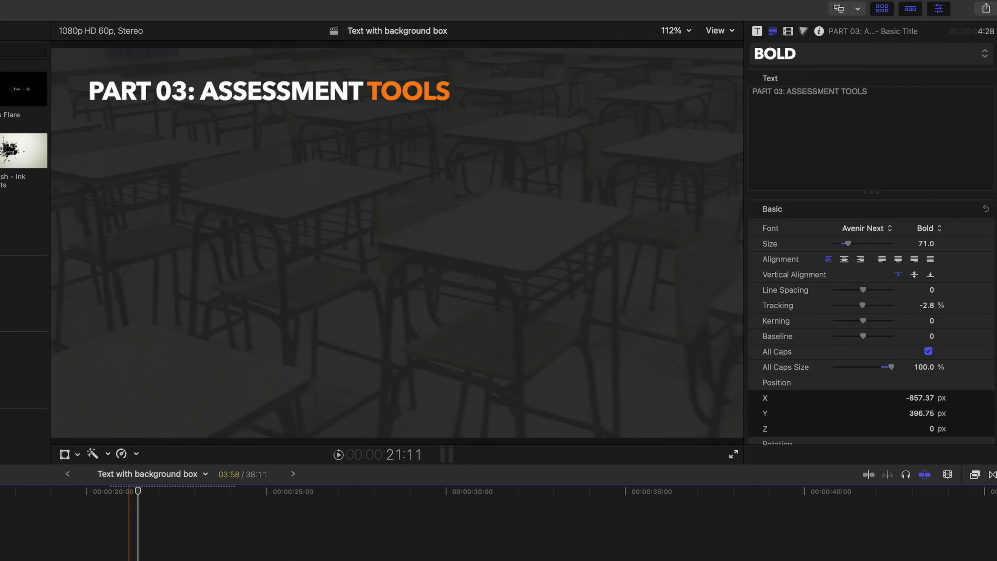
pyautogui.click(847, 90)
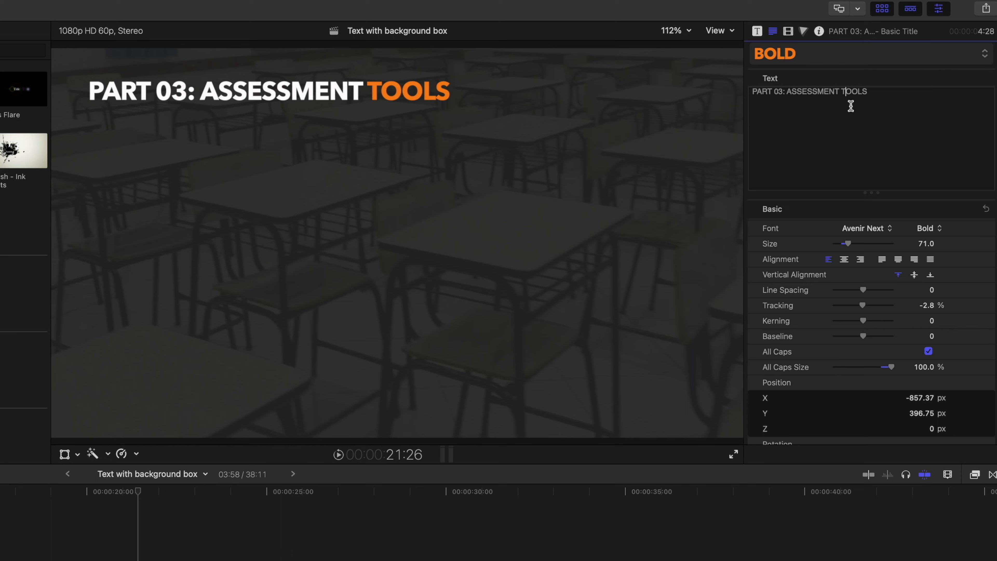
pyautogui.write('ASSESSMENT ')
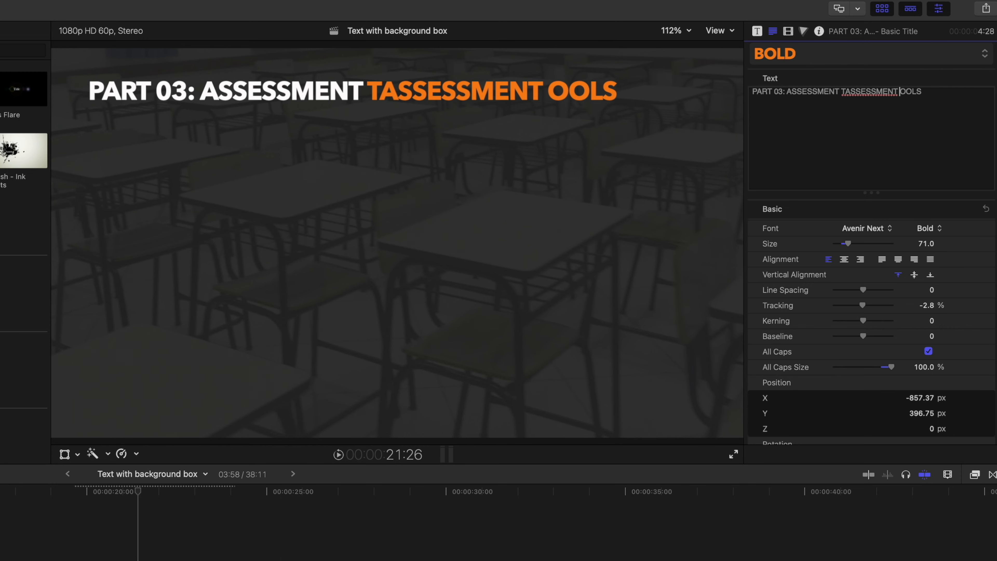
pyautogui.write('T')
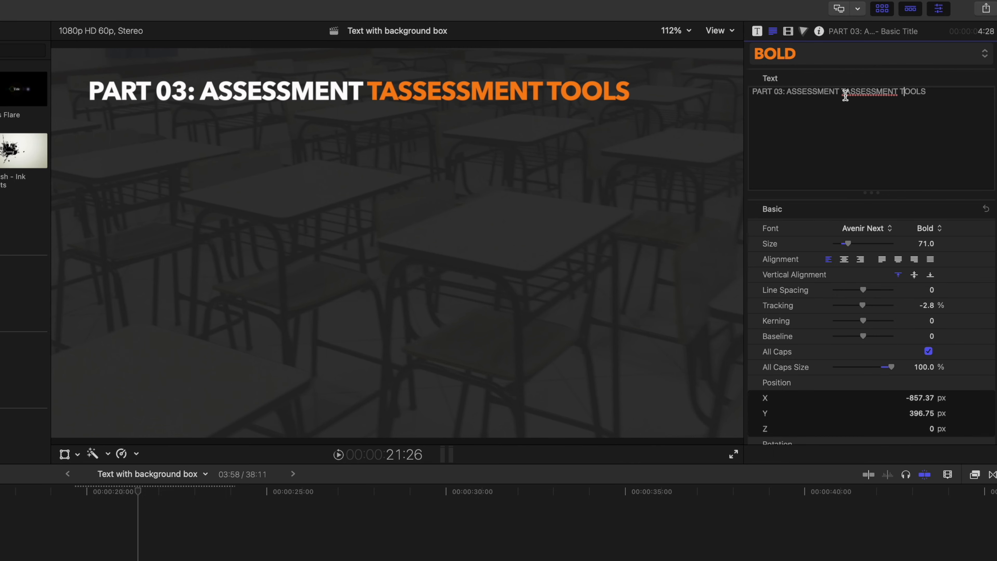
pyautogui.press('BackSpace')
pyautogui.press('BackSpace')
pyautogui.press('BackSpace')
pyautogui.press('BackSpace')
pyautogui.press('BackSpace')
pyautogui.press('BackSpace')
pyautogui.press('BackSpace')
pyautogui.press('BackSpace')
pyautogui.press('BackSpace')
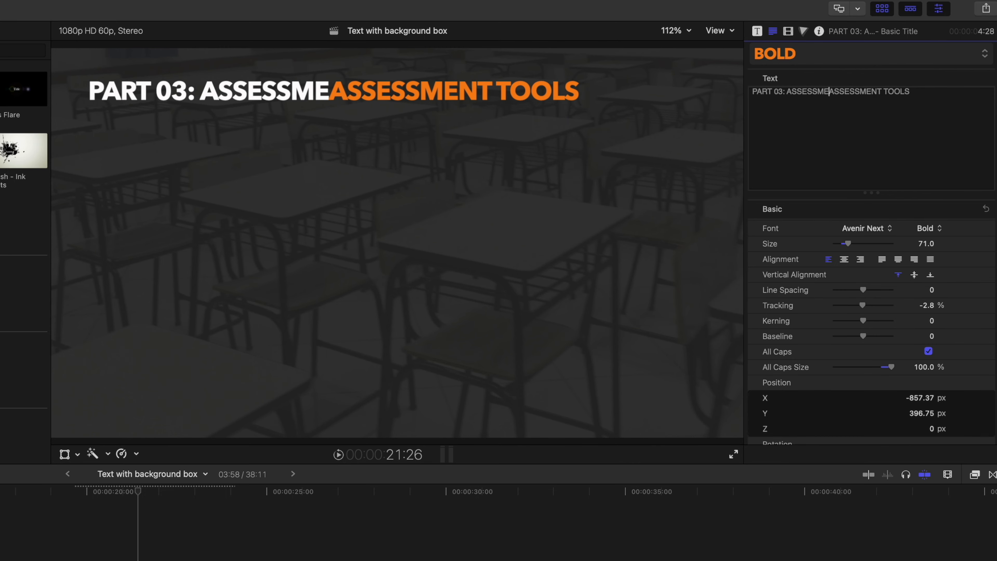
pyautogui.press('BackSpace')
pyautogui.press('BackSpace')
pyautogui.press('BackSpace')
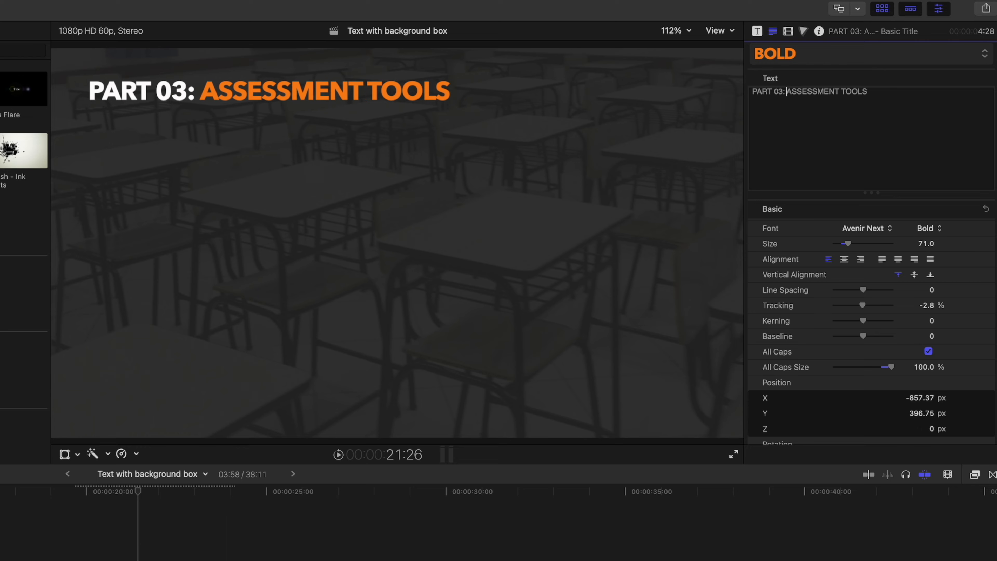